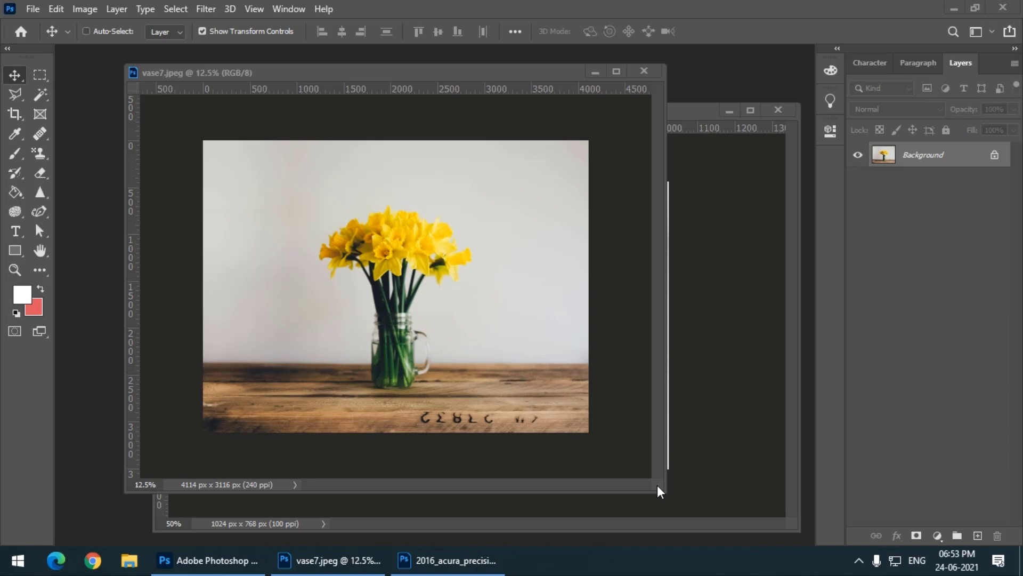
{"action": "left_click_drag", "start_coordinate": [309, 74], "coordinate": [291, 74]}
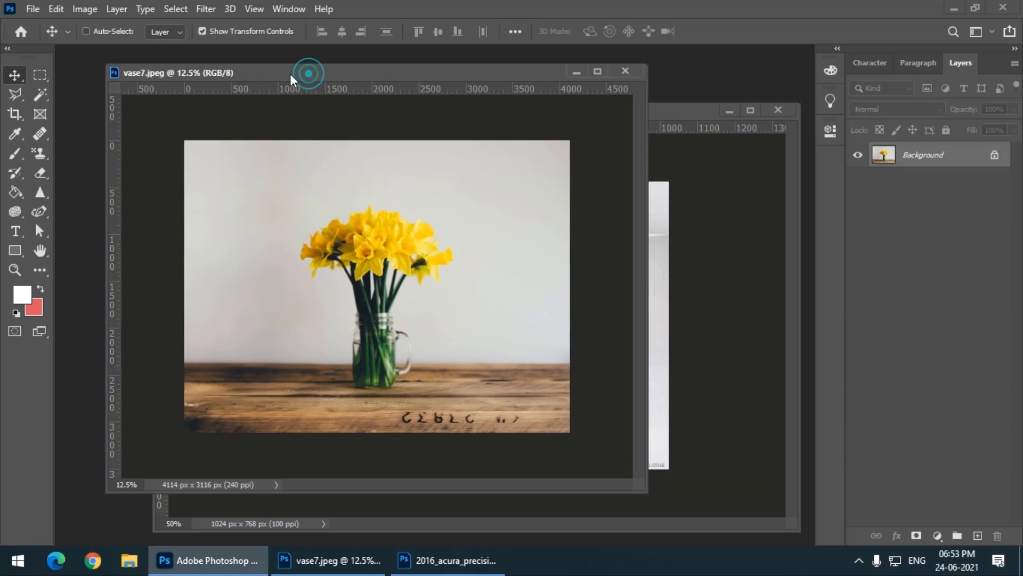
{"action": "left_click", "coordinate": [56, 9]}
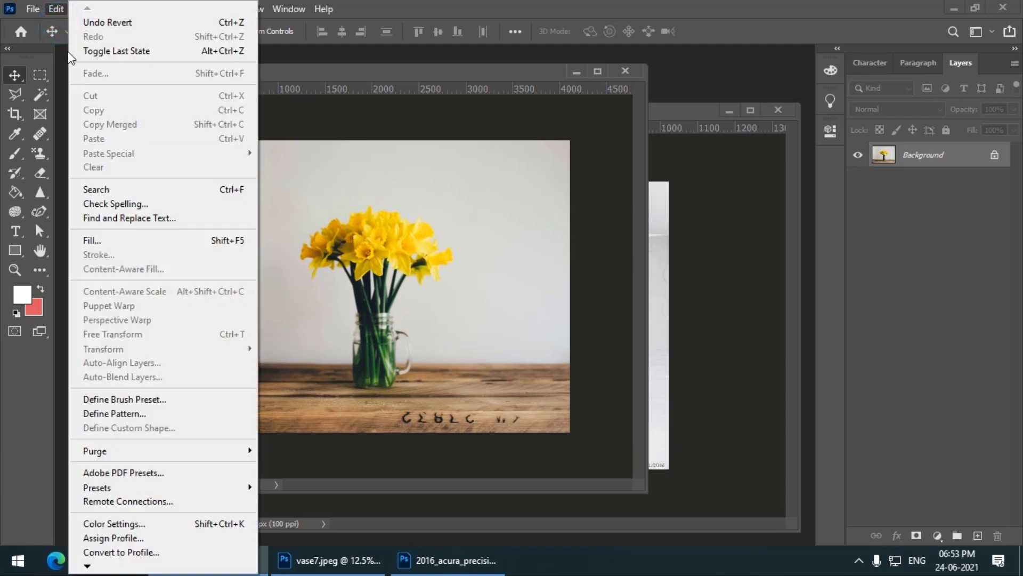
{"action": "left_click", "coordinate": [366, 72]}
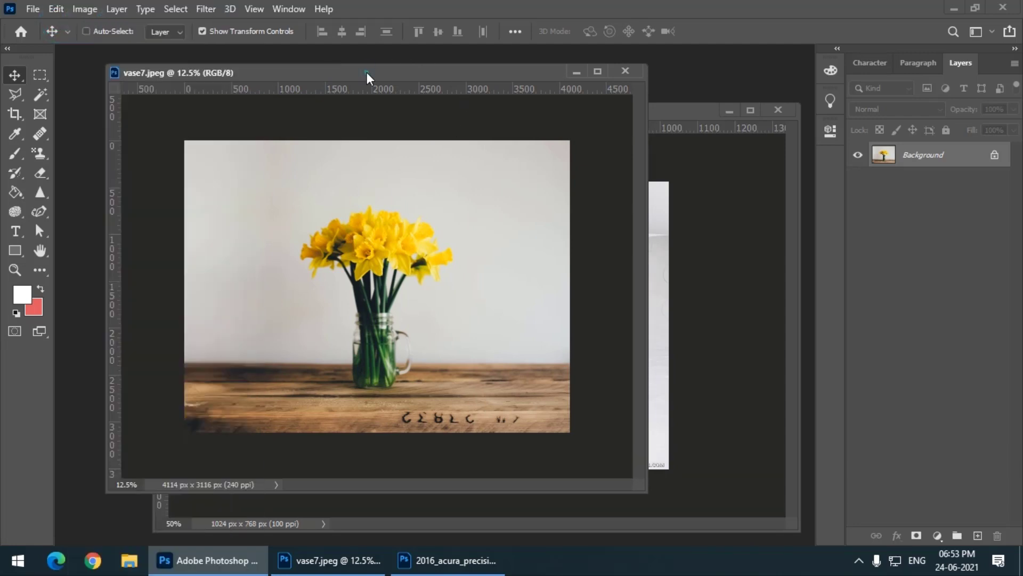
{"action": "left_click_drag", "start_coordinate": [384, 73], "coordinate": [401, 85]}
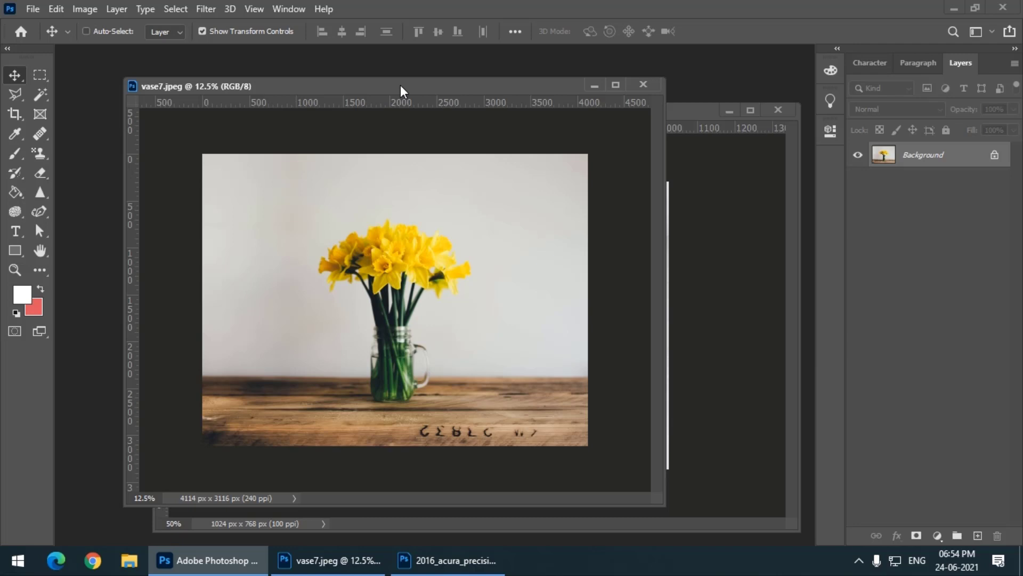
{"action": "left_click", "coordinate": [954, 8]}
{"action": "double_click", "coordinate": [212, 503]}
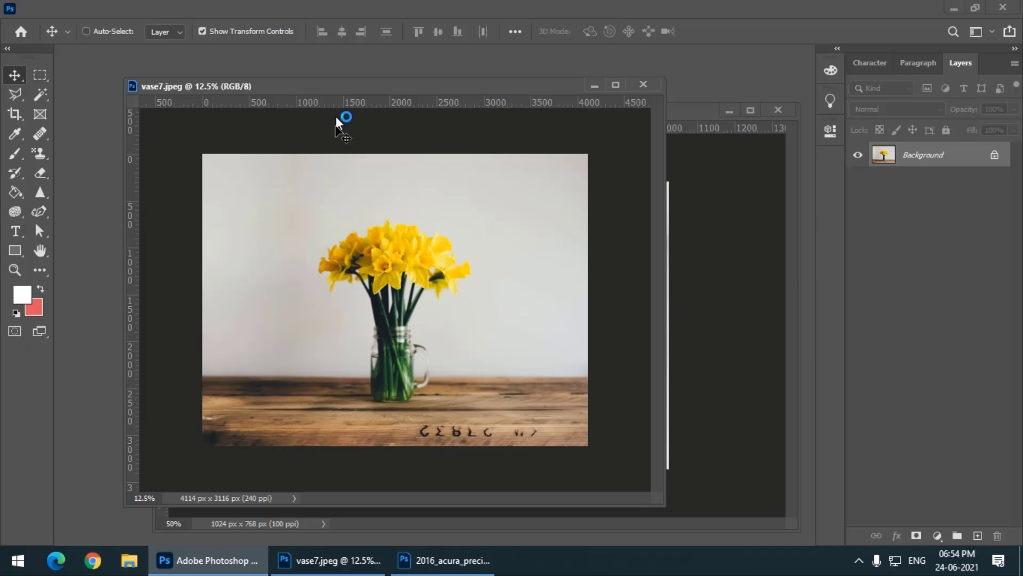
Enlarge the vase document's window and extend its canvas on the left side with the Crop tool to about 5649 px wide
{"action": "left_click_drag", "start_coordinate": [330, 83], "coordinate": [368, 73]}
{"action": "left_click_drag", "start_coordinate": [699, 489], "coordinate": [847, 512]}
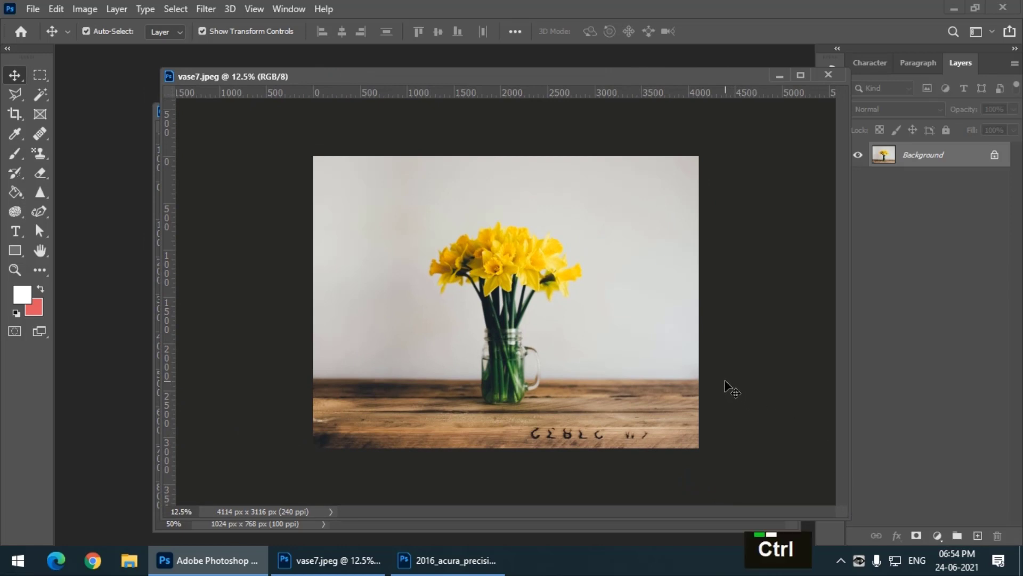
{"action": "key", "text": "ctrl+minus"}
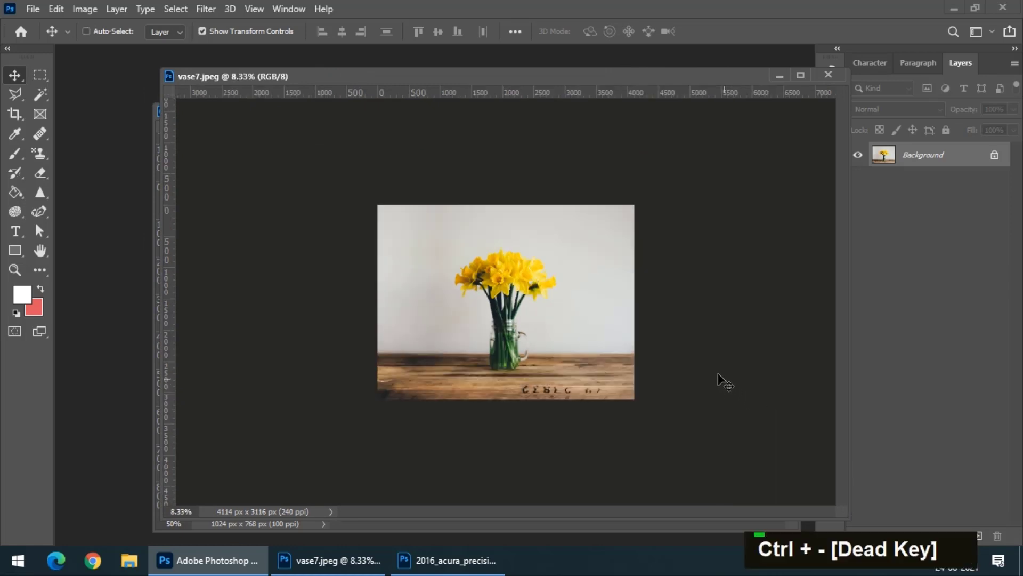
{"action": "left_click", "coordinate": [18, 117]}
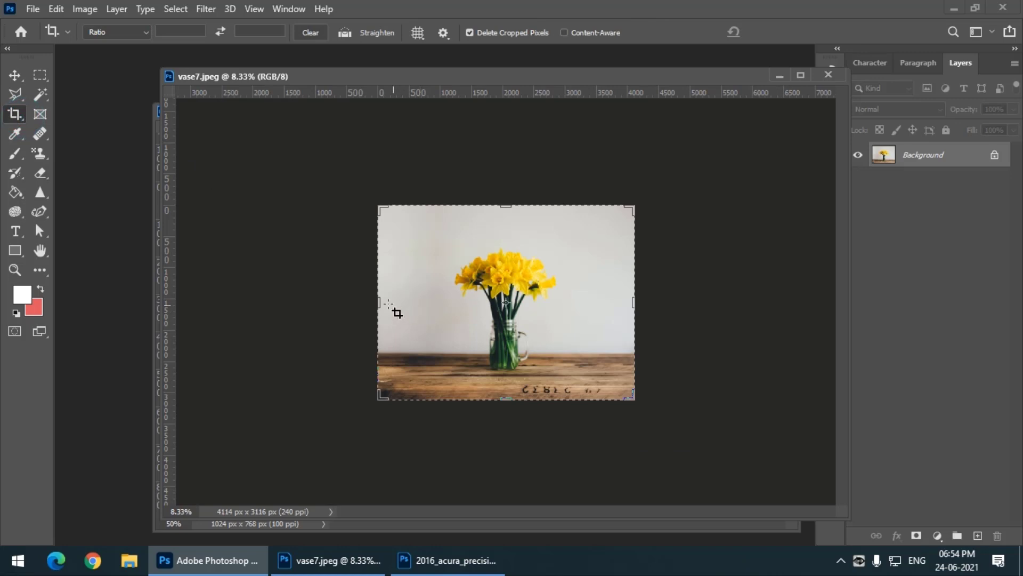
{"action": "left_click_drag", "start_coordinate": [380, 302], "coordinate": [334, 294]}
{"action": "key", "text": "Return"}
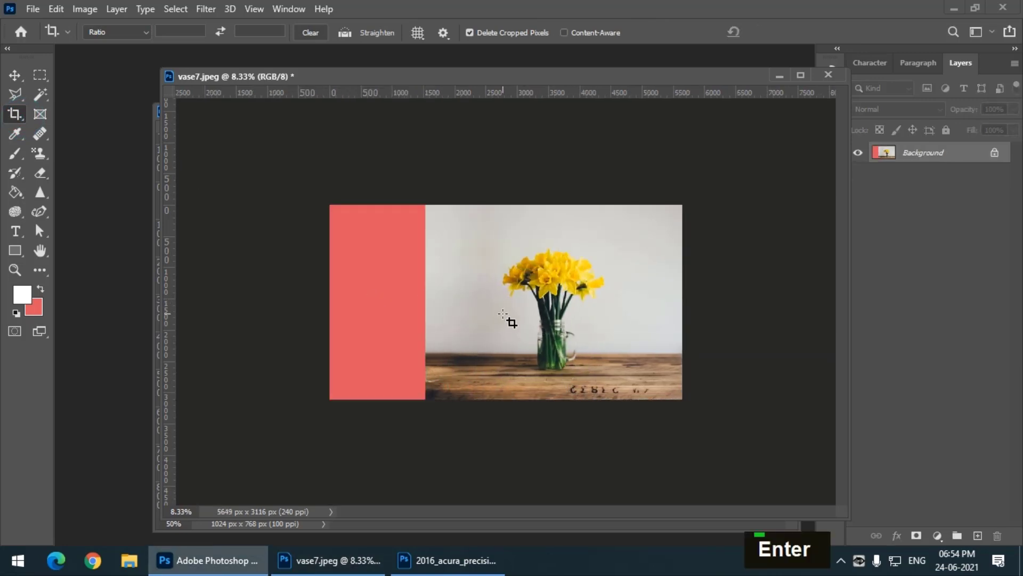
{"action": "key", "text": "ctrl+equal"}
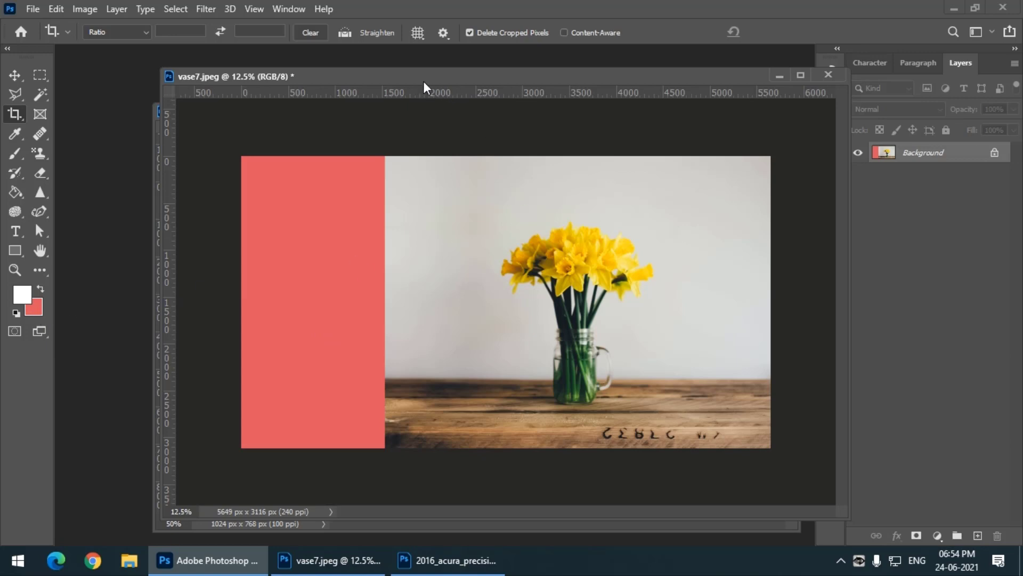
{"action": "left_click_drag", "start_coordinate": [423, 80], "coordinate": [408, 77]}
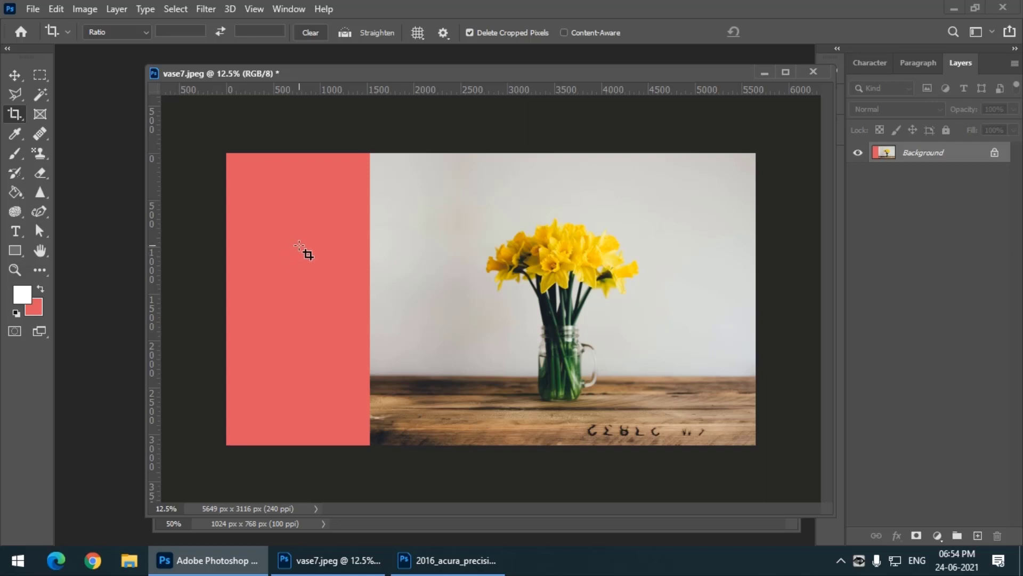
Select the whole vase photo, excluding the red strip beside it, with the Rectangular Marquee tool
{"action": "left_click", "coordinate": [44, 78]}
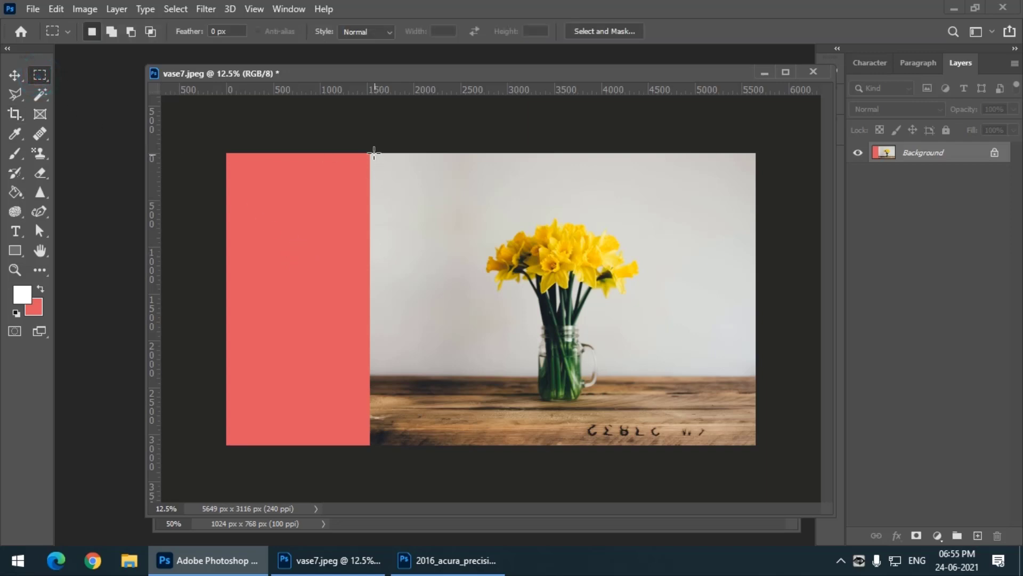
{"action": "left_click_drag", "start_coordinate": [372, 152], "coordinate": [439, 289]}
{"action": "key", "text": "ctrl+d"}
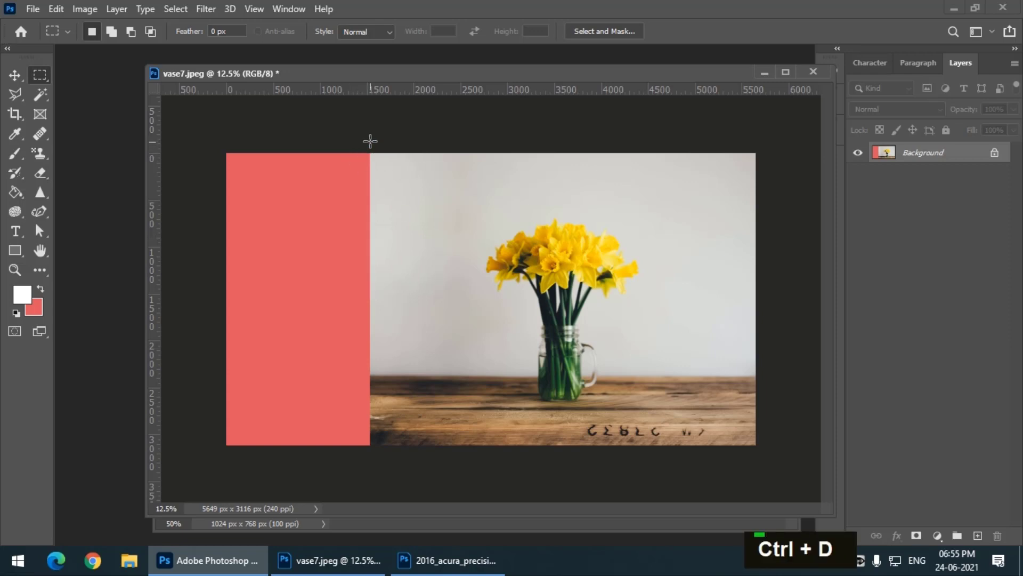
{"action": "left_click_drag", "start_coordinate": [370, 141], "coordinate": [772, 485]}
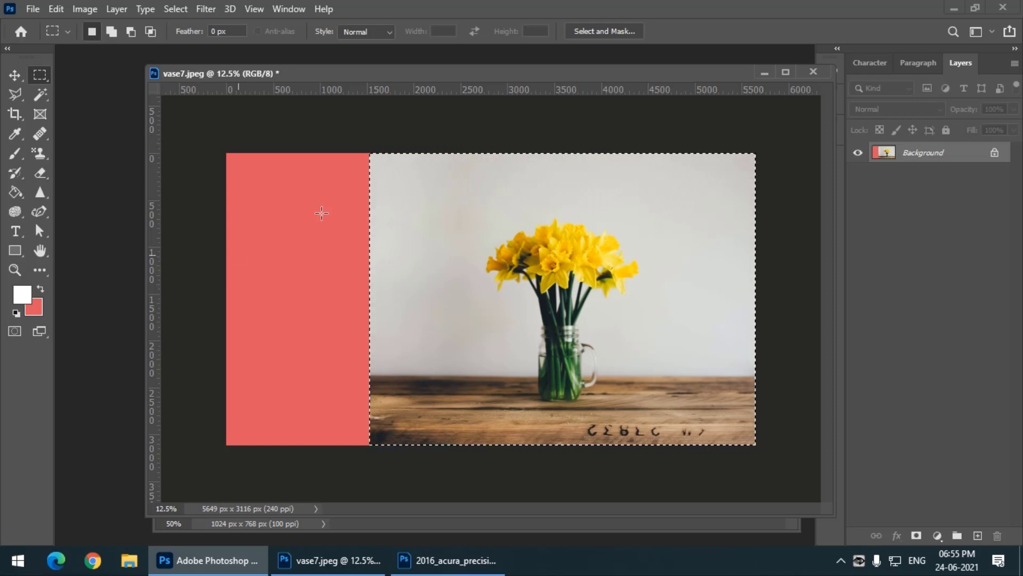
Try to stretch the selected vase photo over the red strip with a regular transform at 137.28% width, then undo it
{"action": "left_click", "coordinate": [14, 75]}
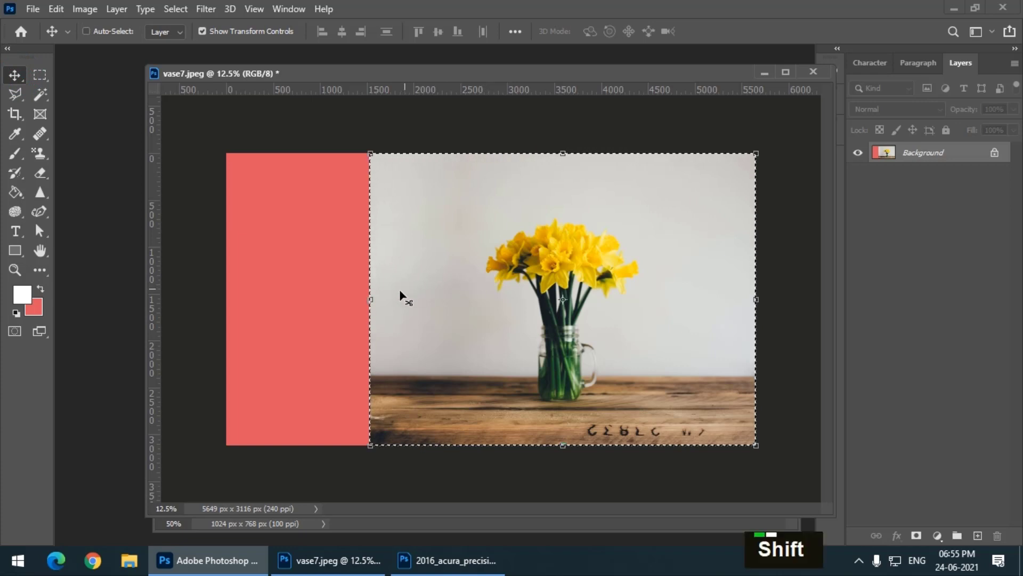
{"action": "left_click_drag", "start_coordinate": [369, 298], "coordinate": [226, 284]}
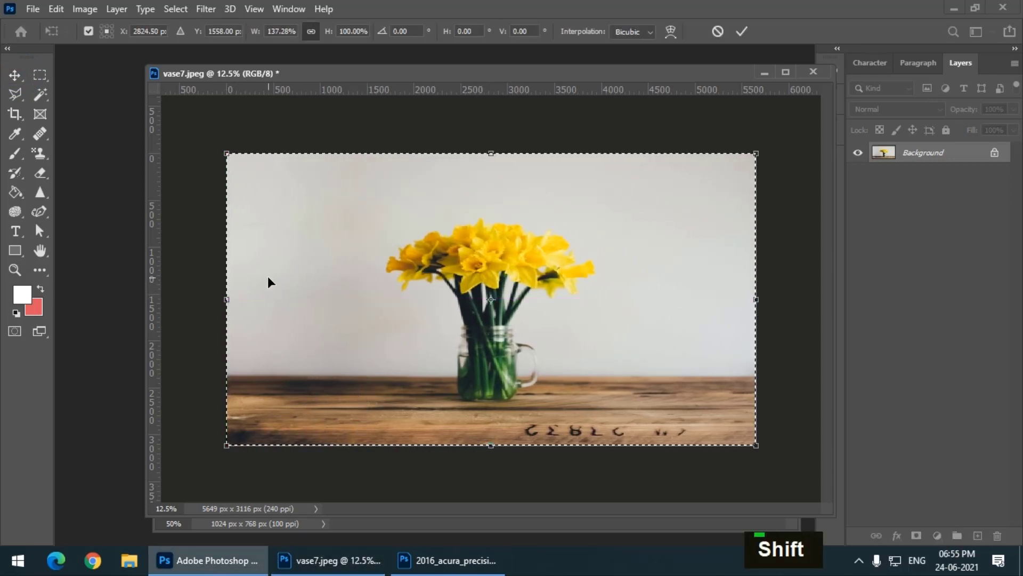
{"action": "key", "text": "Return"}
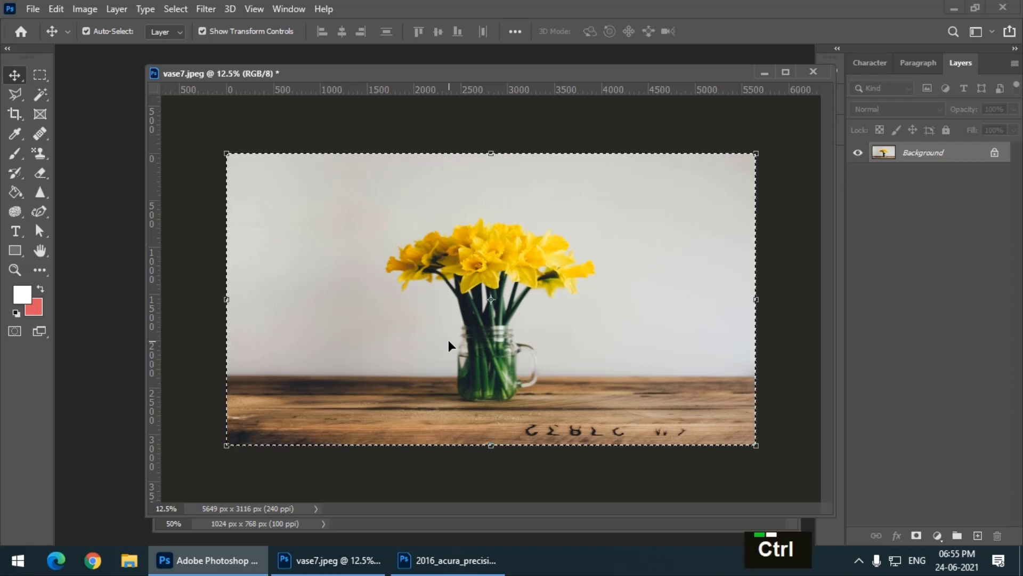
{"action": "key", "text": "ctrl+z"}
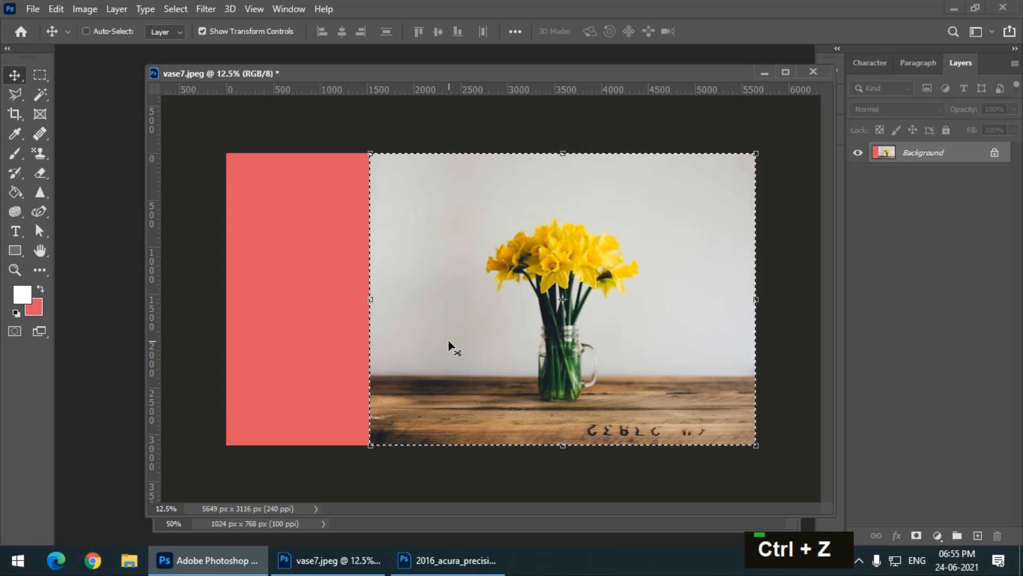
Stretch the selected vase photo over the red strip with Content-Aware Scale, filling the full 5649 px canvas width
{"action": "left_click", "coordinate": [56, 9]}
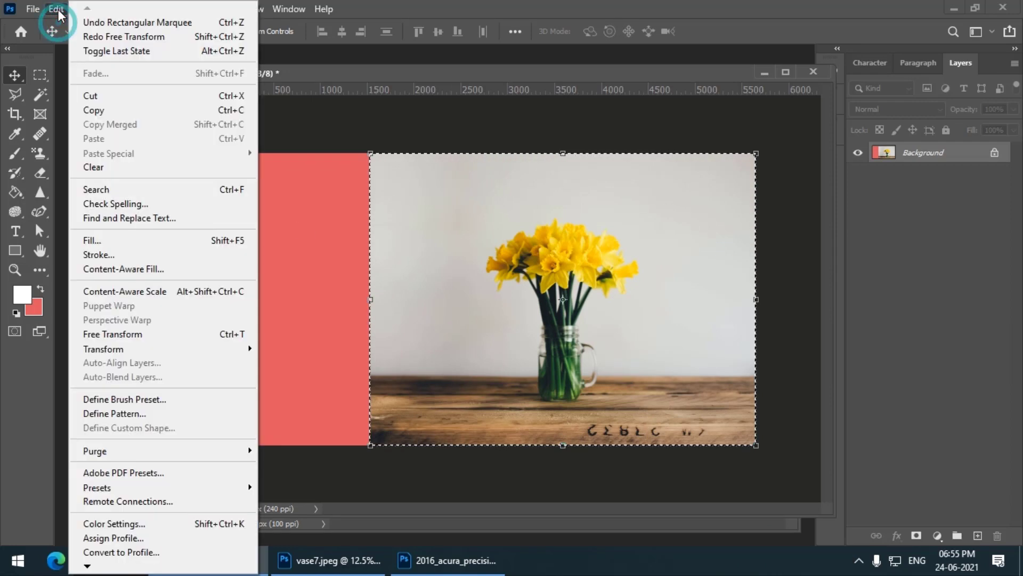
{"action": "left_click", "coordinate": [207, 300]}
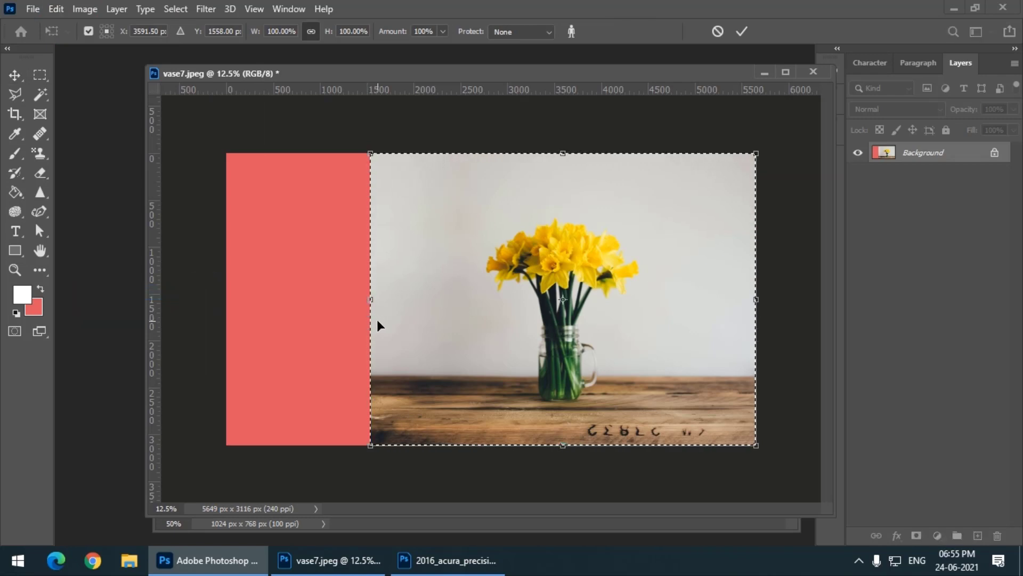
{"action": "key", "text": "shift"}
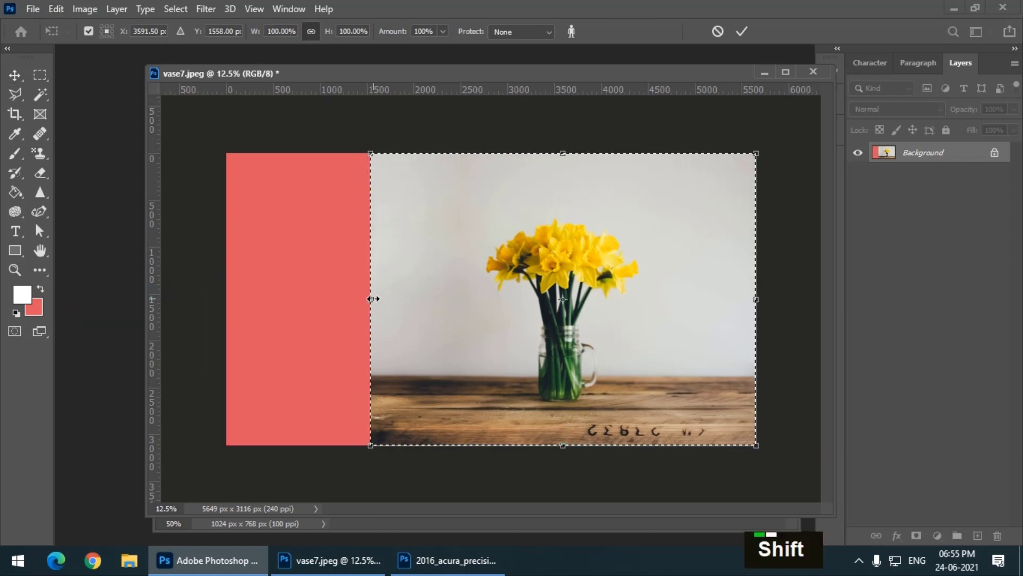
{"action": "left_click_drag", "start_coordinate": [373, 298], "coordinate": [228, 291]}
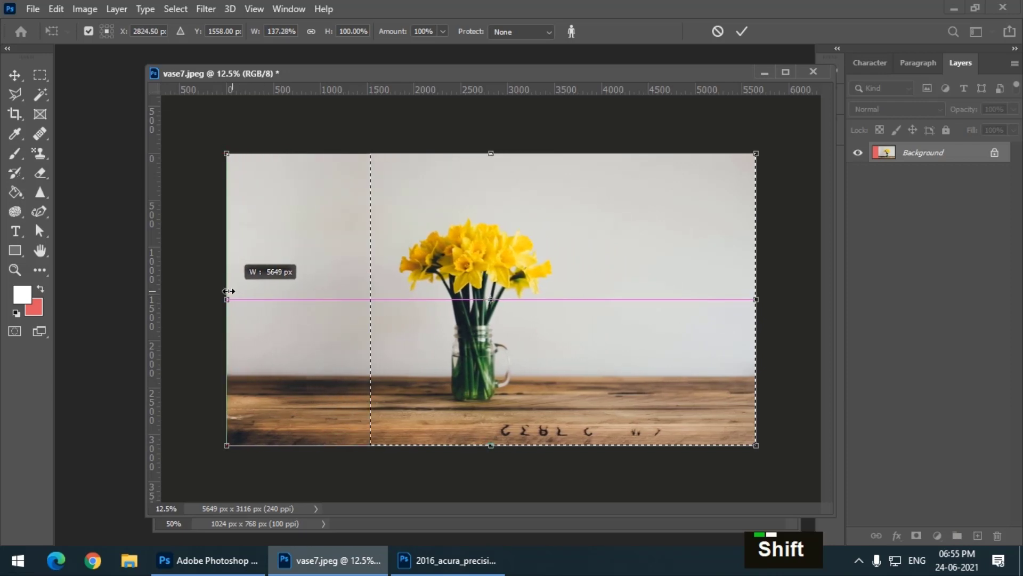
{"action": "key", "text": "Return"}
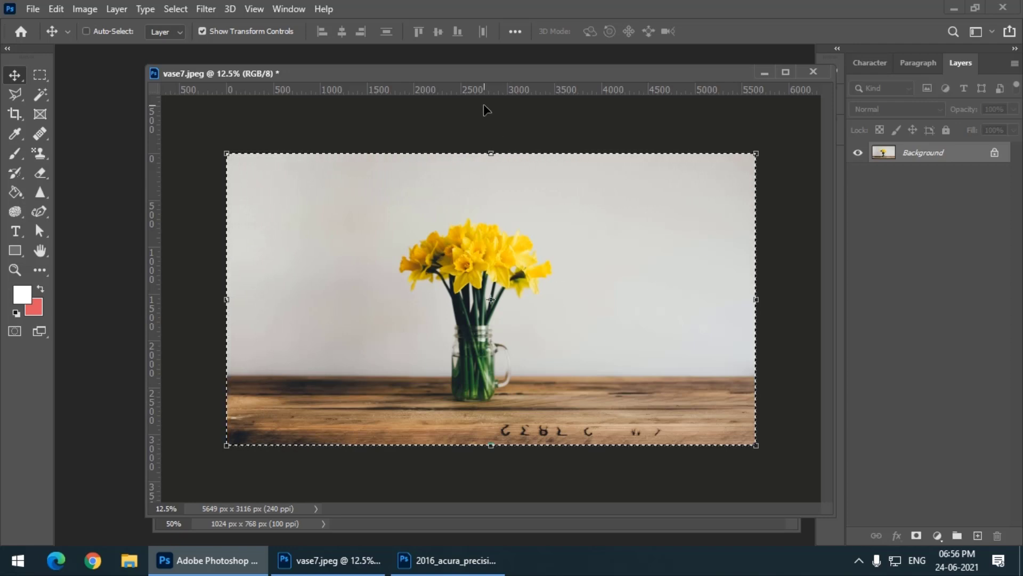
{"action": "key", "text": "F12"}
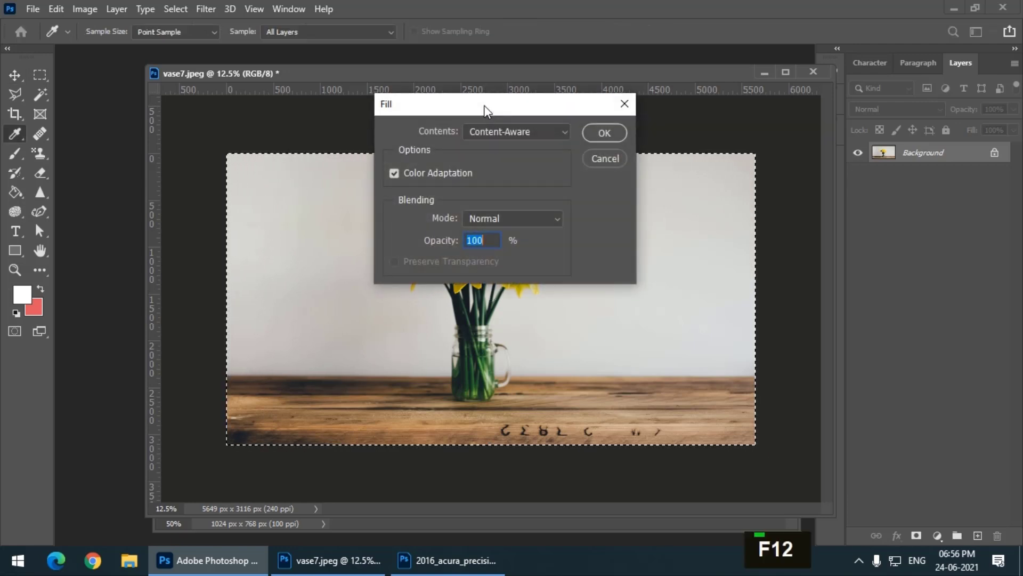
{"action": "key", "text": "Escape"}
{"action": "key", "text": "F12"}
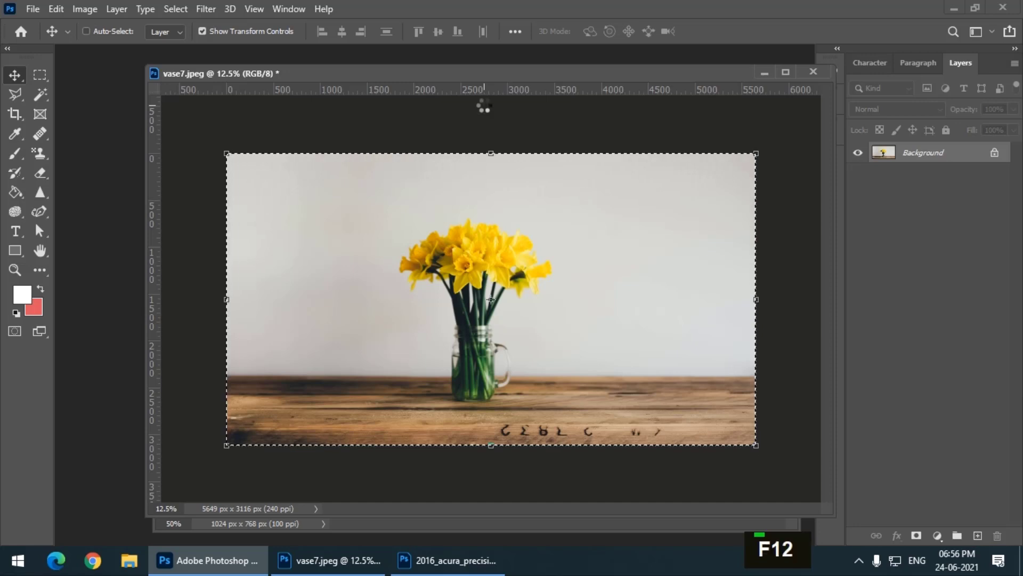
{"action": "key", "text": "ctrl+z"}
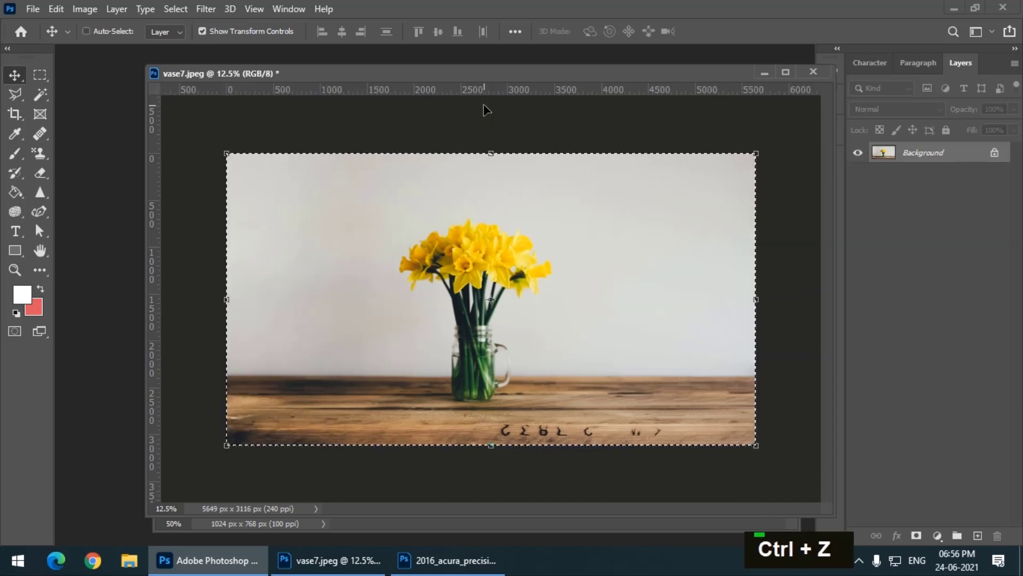
Bring the red car image to the front and extend its canvas on the left side with the Crop tool to about 1380 px wide
{"action": "left_click_drag", "start_coordinate": [440, 76], "coordinate": [409, 68]}
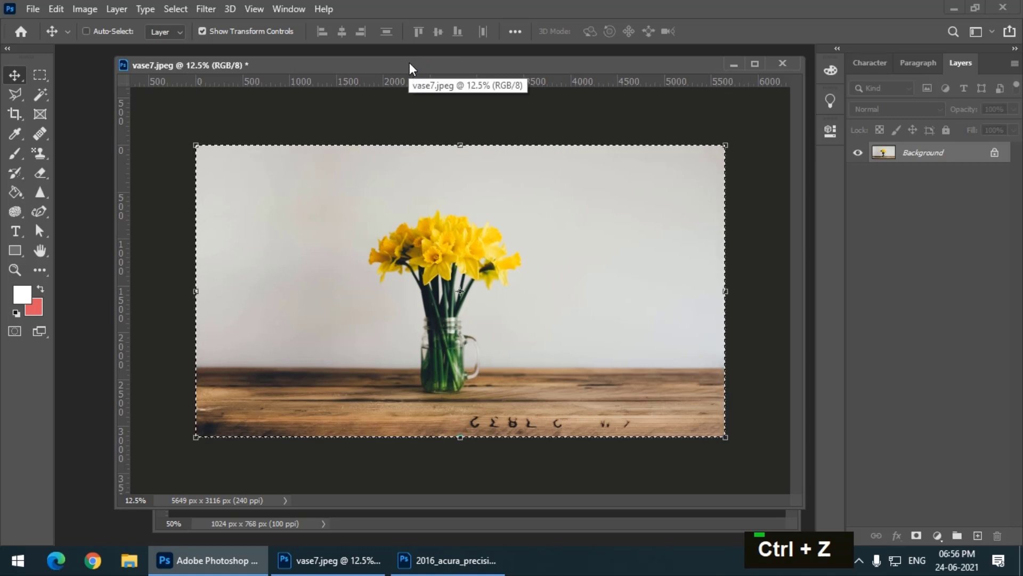
{"action": "left_click_drag", "start_coordinate": [402, 68], "coordinate": [398, 68]}
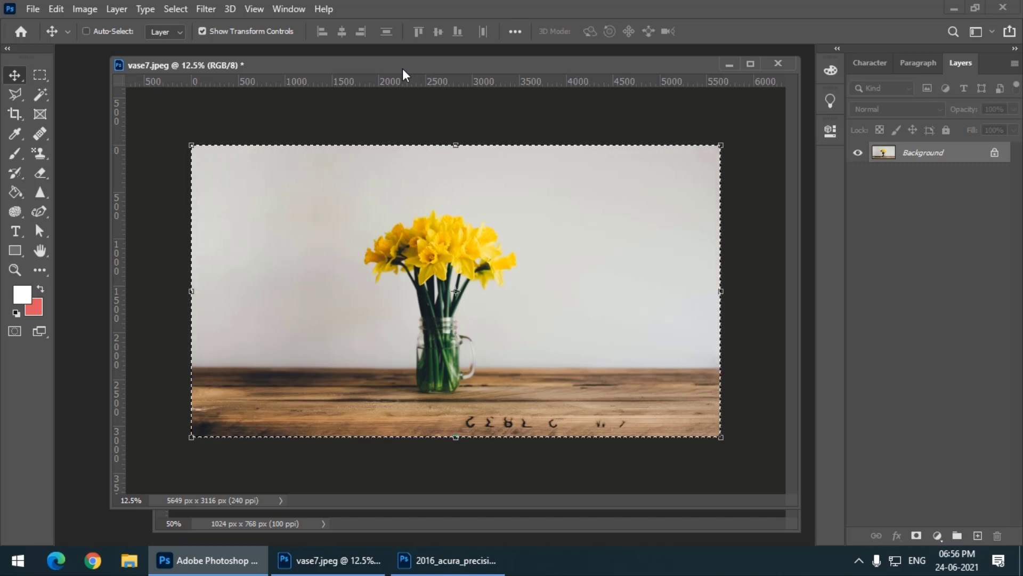
{"action": "left_click", "coordinate": [445, 510]}
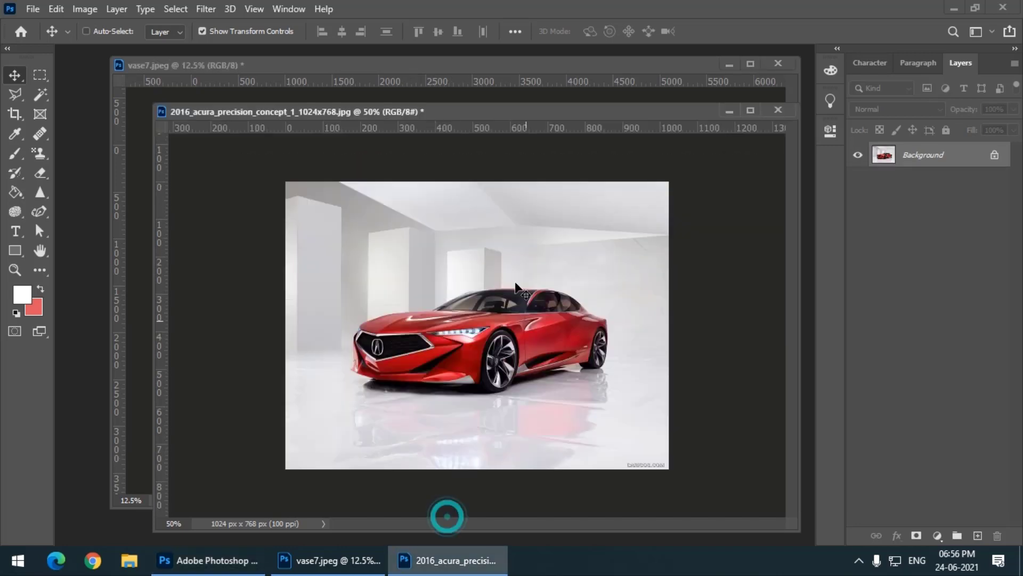
{"action": "left_click_drag", "start_coordinate": [372, 114], "coordinate": [334, 107]}
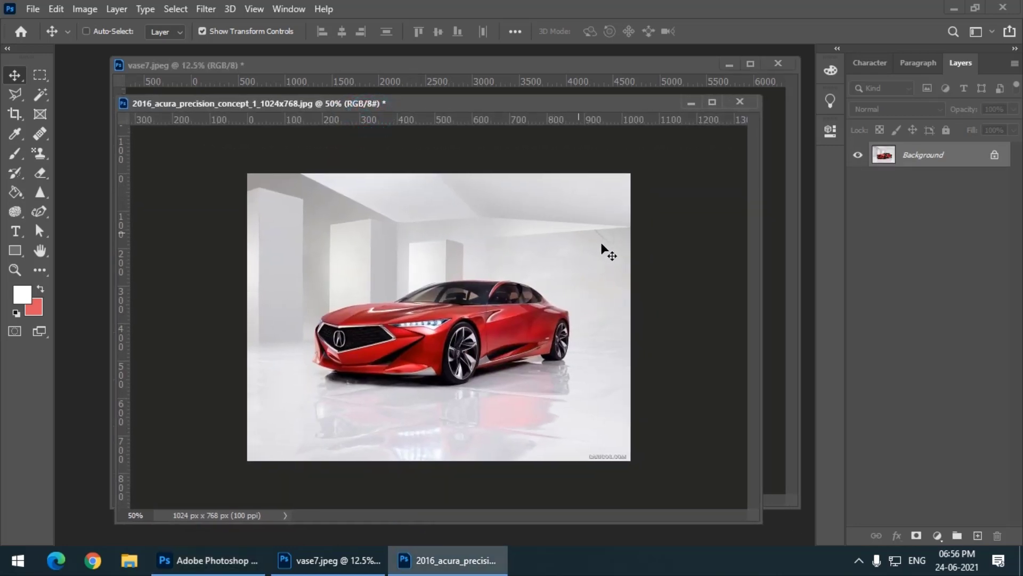
{"action": "left_click", "coordinate": [19, 113]}
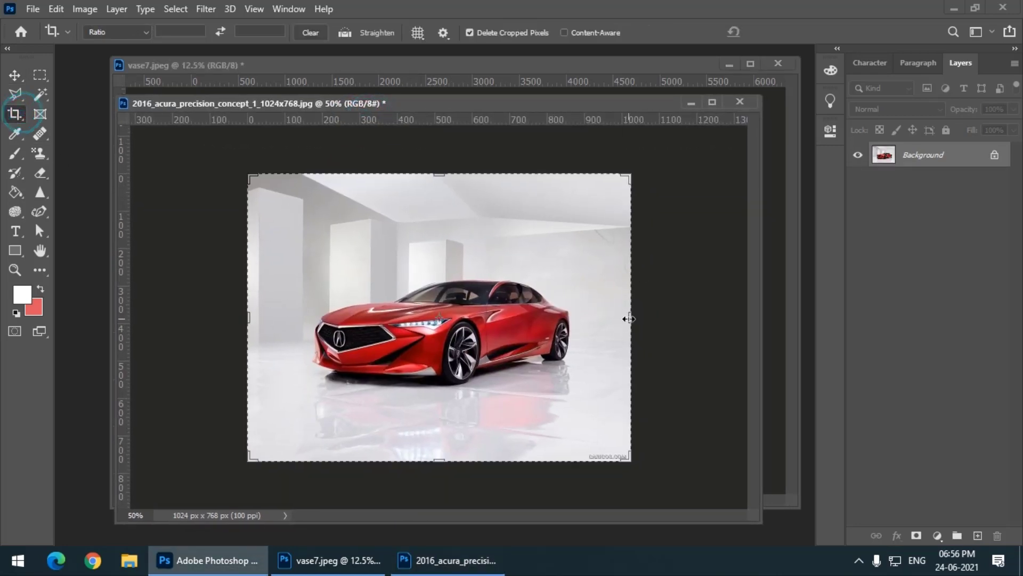
{"action": "left_click_drag", "start_coordinate": [247, 318], "coordinate": [176, 315]}
{"action": "key", "text": "Return"}
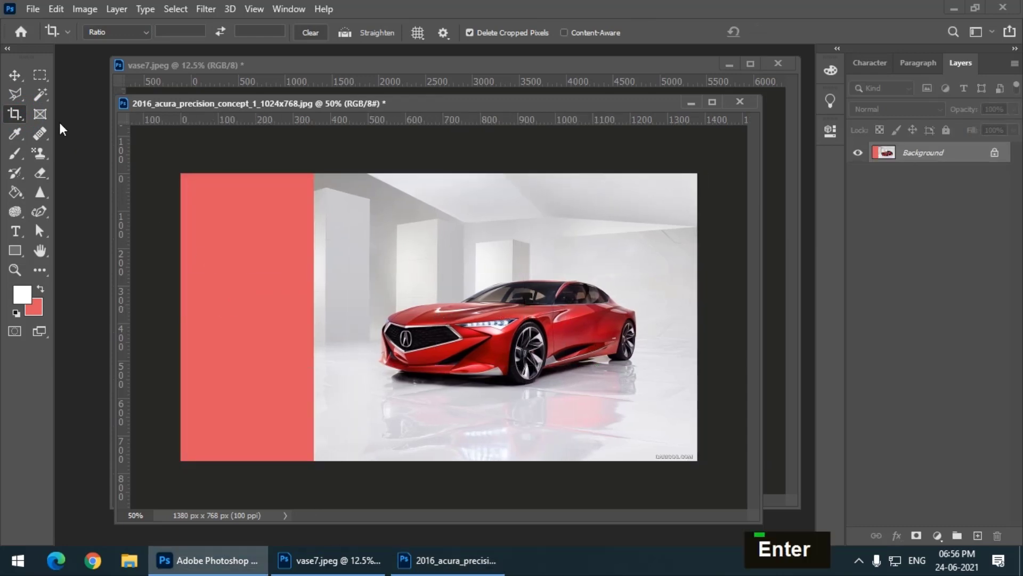
Select the car photo beside the red strip with a rectangular marquee of about 1022 × 768 px and activate the Move tool
{"action": "left_click", "coordinate": [48, 75]}
{"action": "left_click_drag", "start_coordinate": [311, 160], "coordinate": [485, 356]}
{"action": "left_click", "coordinate": [342, 155]}
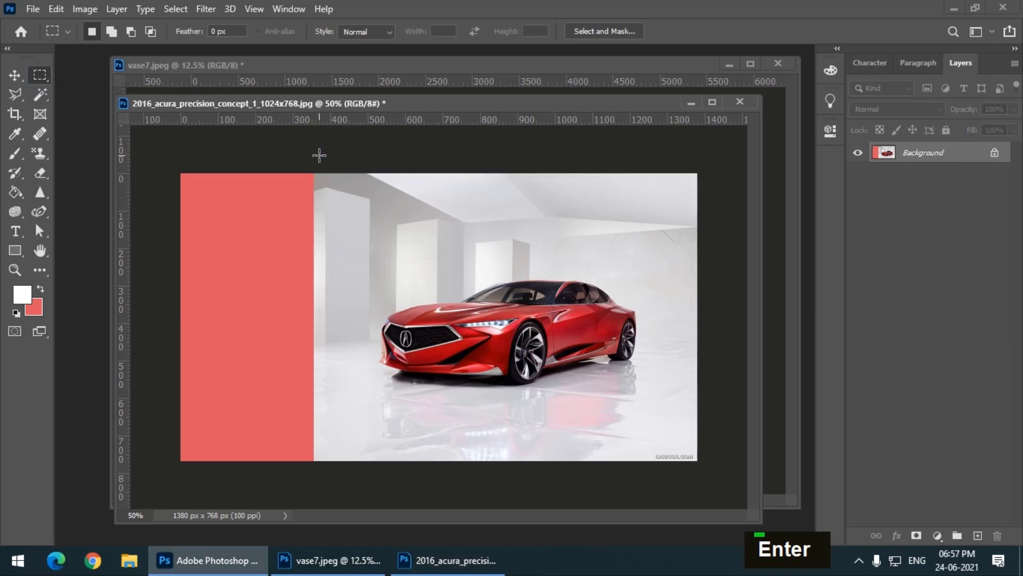
{"action": "left_click_drag", "start_coordinate": [314, 155], "coordinate": [816, 501]}
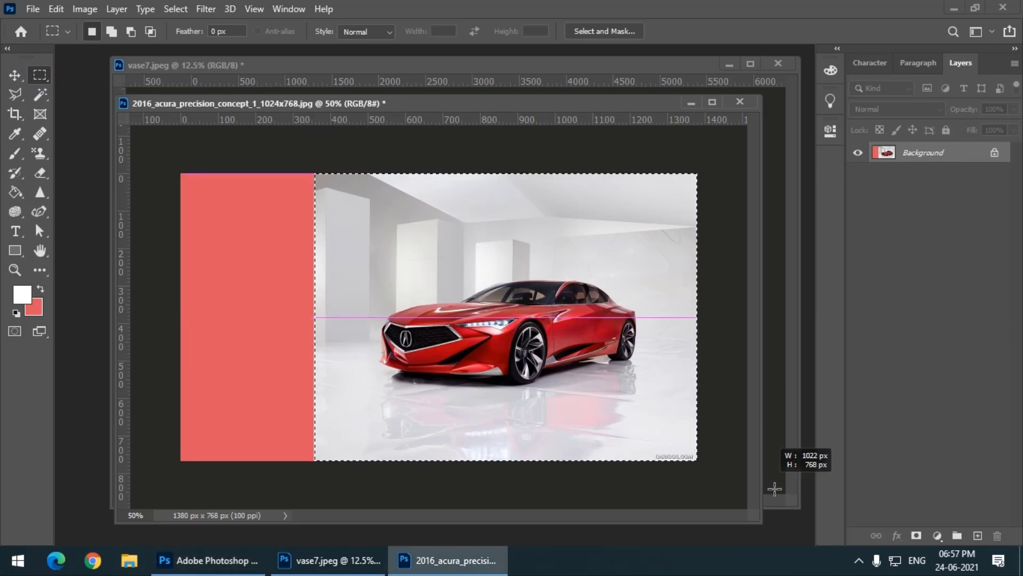
{"action": "left_click", "coordinate": [15, 74]}
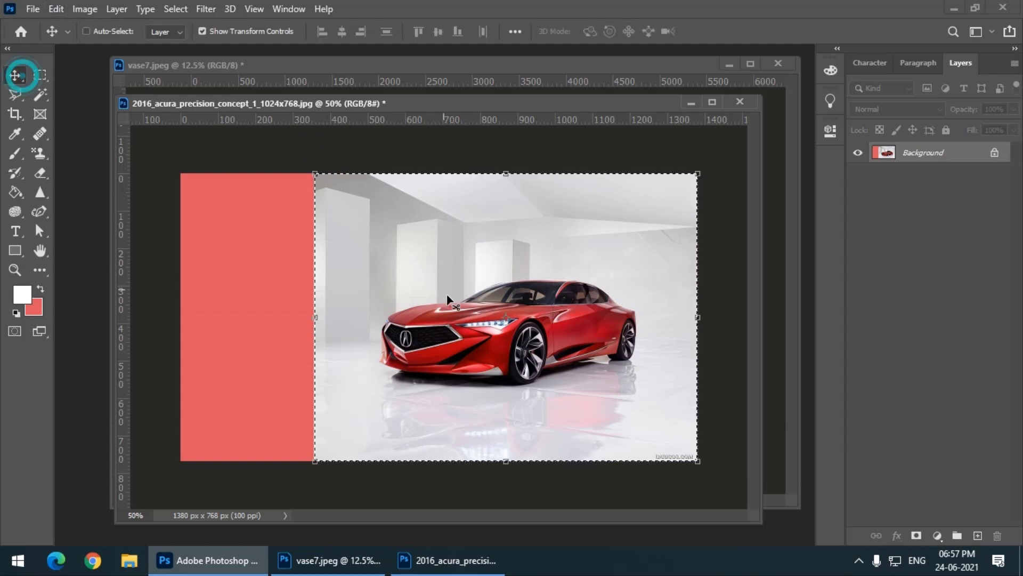
Try to stretch the selected car photo over the red strip with a regular transform at 135.03% width, then cancel it
{"action": "left_click_drag", "start_coordinate": [316, 322], "coordinate": [181, 316]}
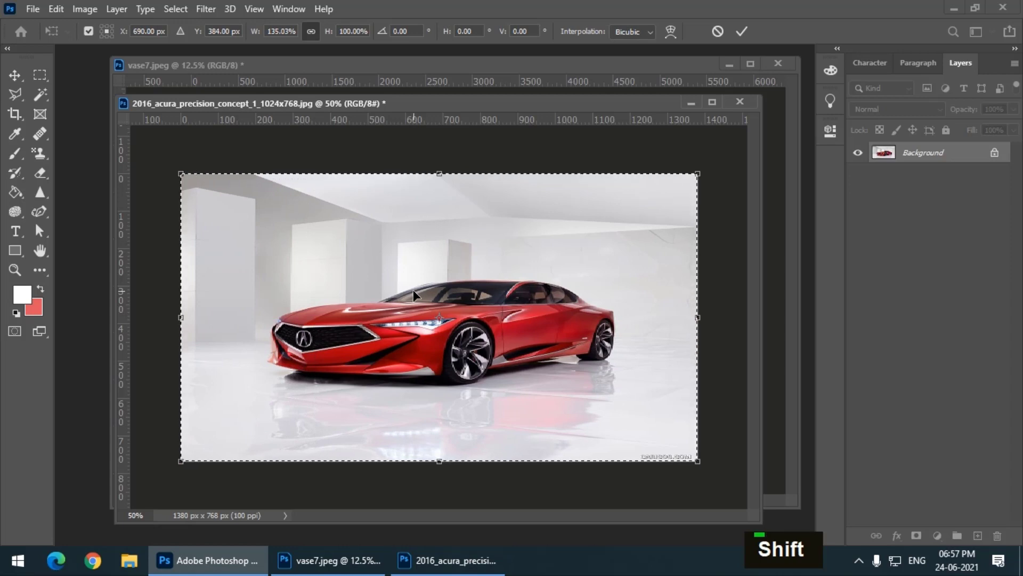
{"action": "key", "text": "Escape"}
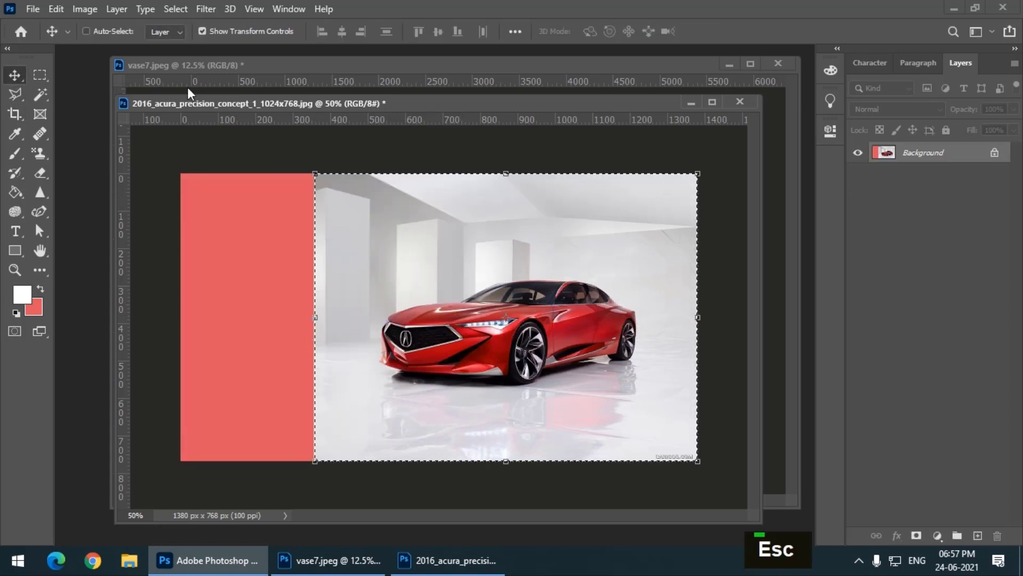
Stretch the selected car photo over the red strip with Content-Aware Scale to fill the full 1380 px canvas width, then deselect it
{"action": "left_click", "coordinate": [51, 8]}
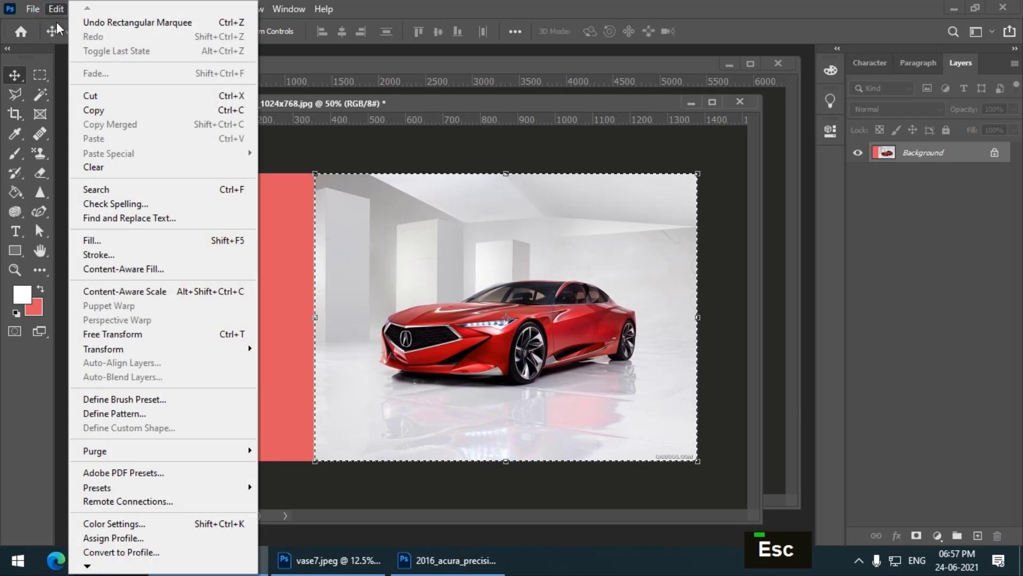
{"action": "left_click", "coordinate": [167, 291]}
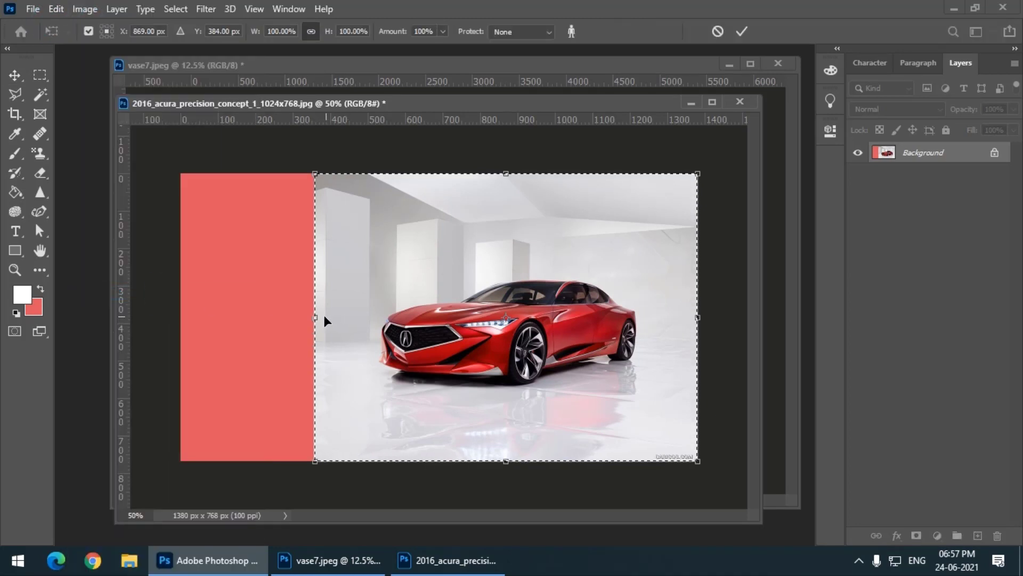
{"action": "left_click_drag", "start_coordinate": [319, 316], "coordinate": [180, 308]}
{"action": "key", "text": "Return"}
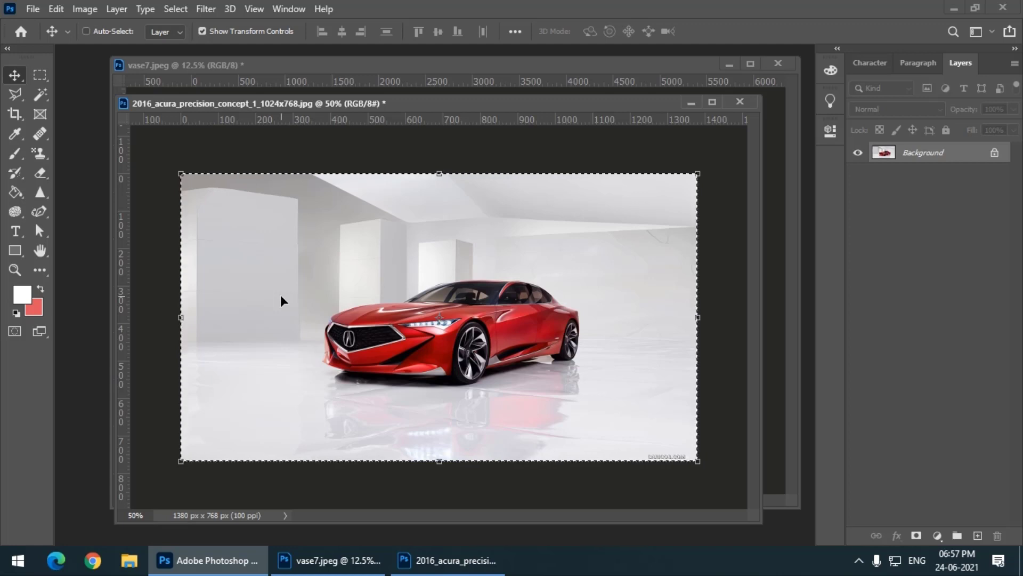
{"action": "key", "text": "ctrl+d"}
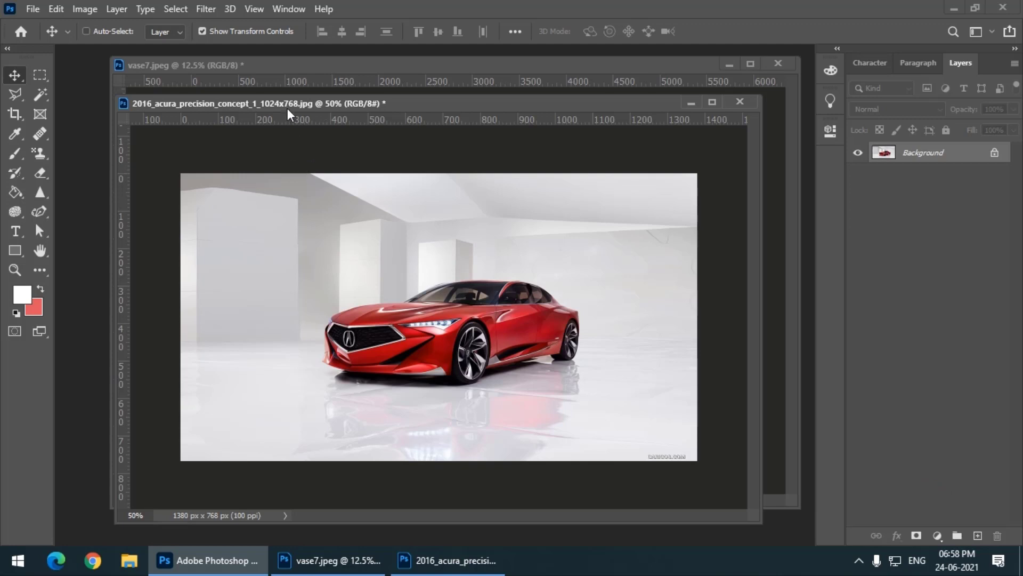
Move the car image window aside and bring the vase7.jpeg image to the front
{"action": "left_click_drag", "start_coordinate": [287, 108], "coordinate": [330, 144]}
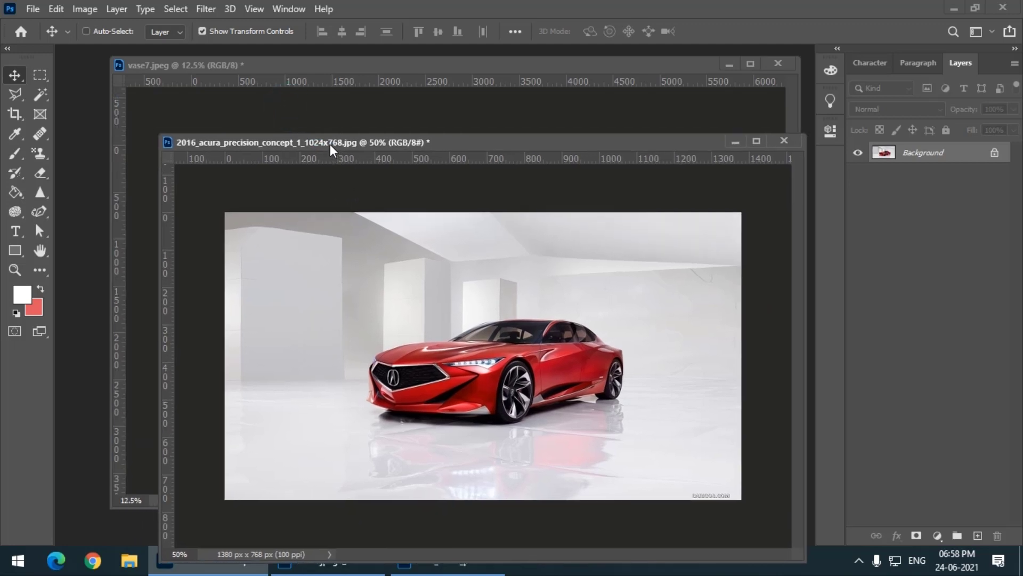
{"action": "left_click", "coordinate": [271, 64]}
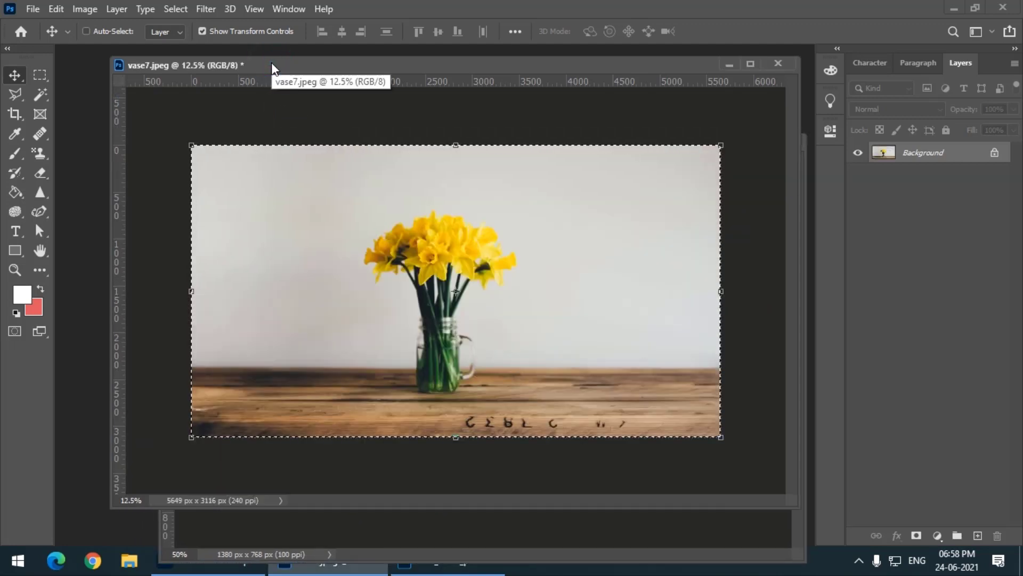